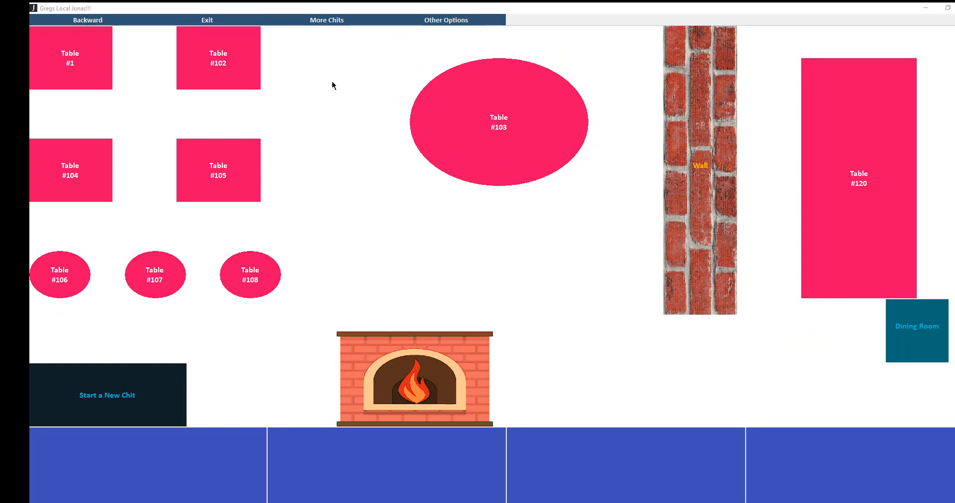
# - Start a chit on table 103 and enter the paying member's number
pyautogui.click(452, 124)
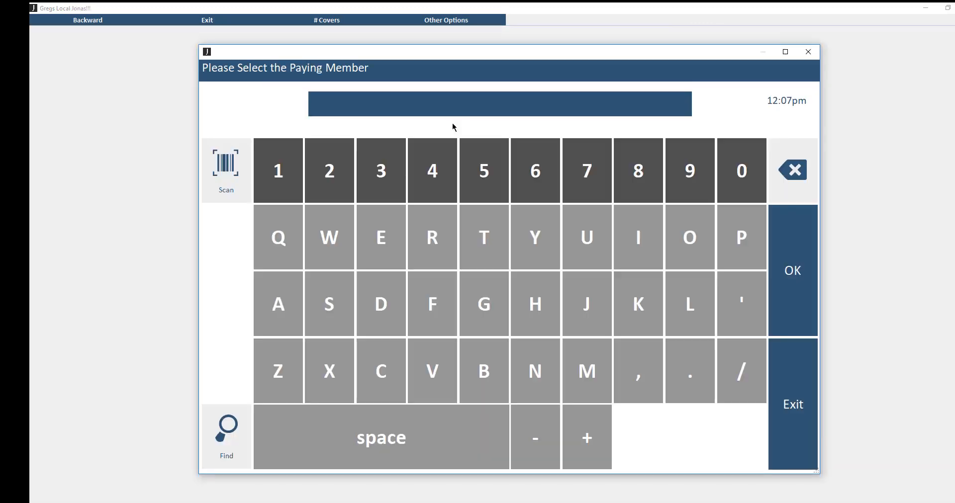
pyautogui.write('22')
pyautogui.press('Return')
pyautogui.press('Return')
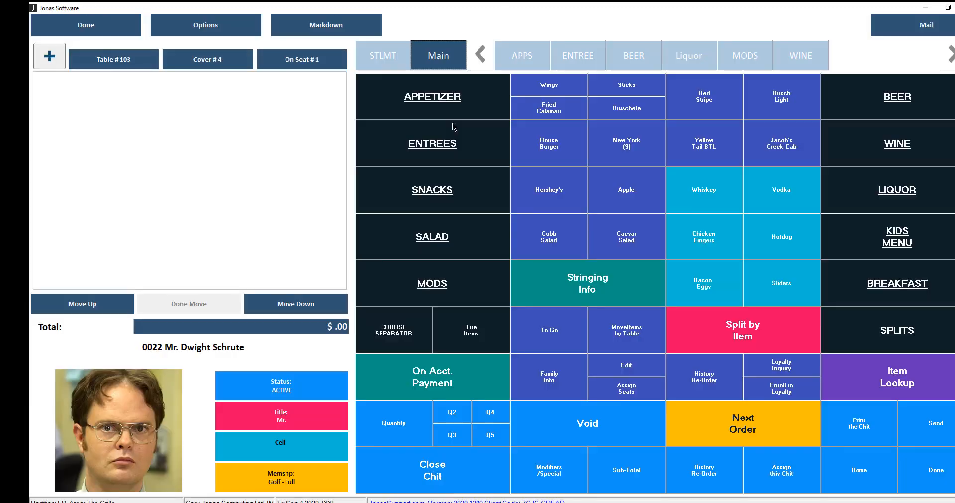
# - Add Fried Calamari, Bruschetta and Mozza sticks to the table 103 chit
pyautogui.click(559, 112)
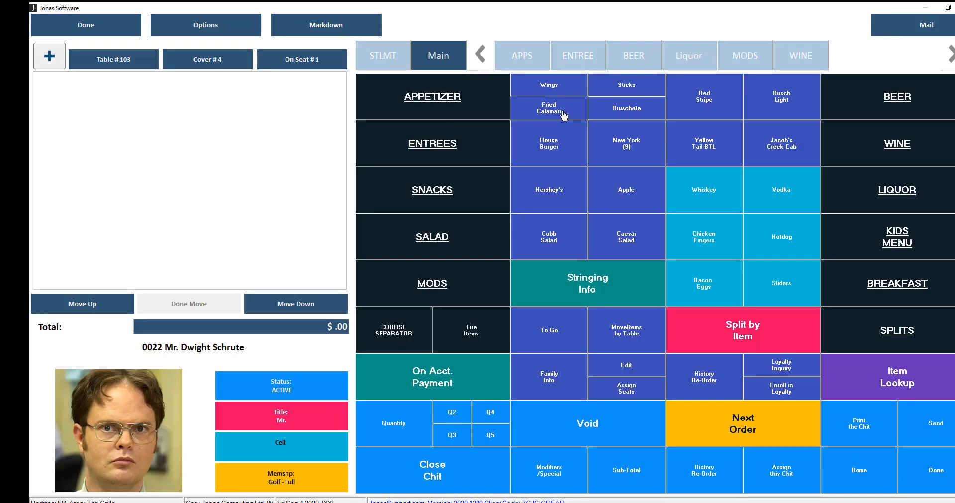
pyautogui.click(617, 111)
pyautogui.click(616, 89)
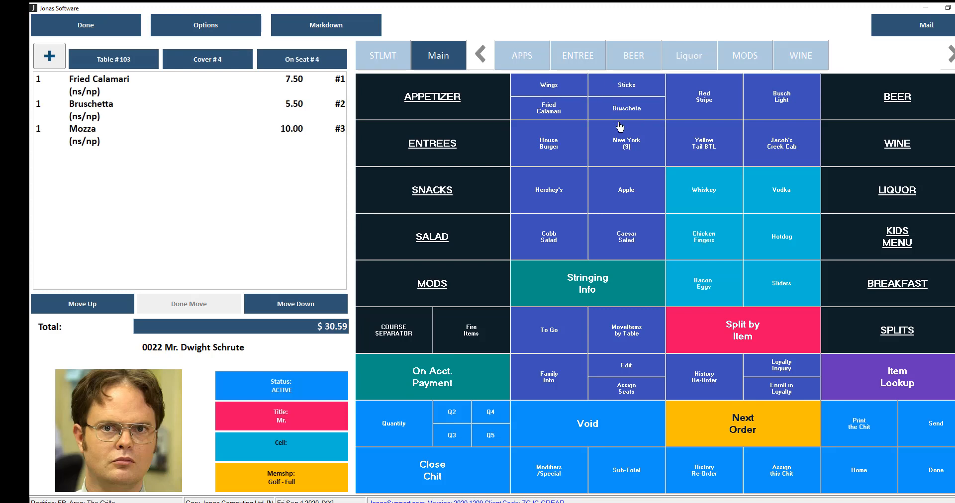
# - Start splitting the table 103 chit by item and move the Mozza to the second chit
pyautogui.click(702, 332)
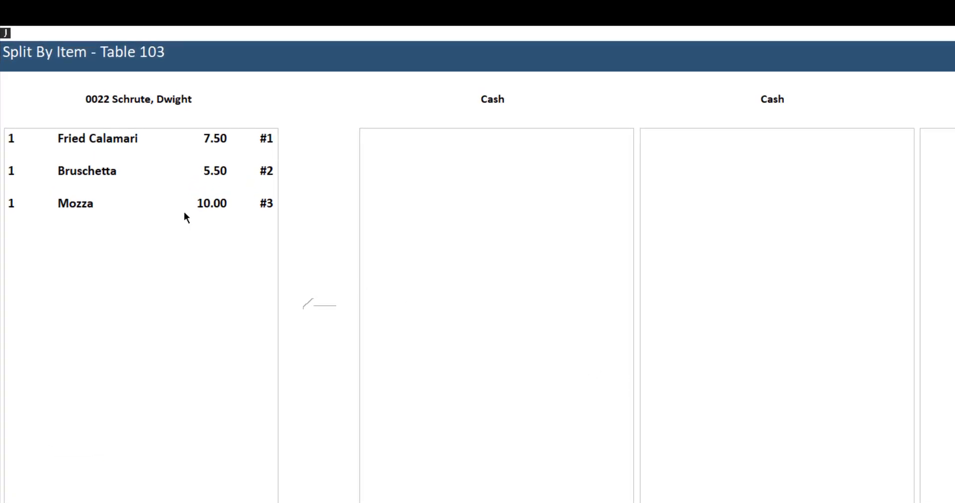
pyautogui.click(153, 205)
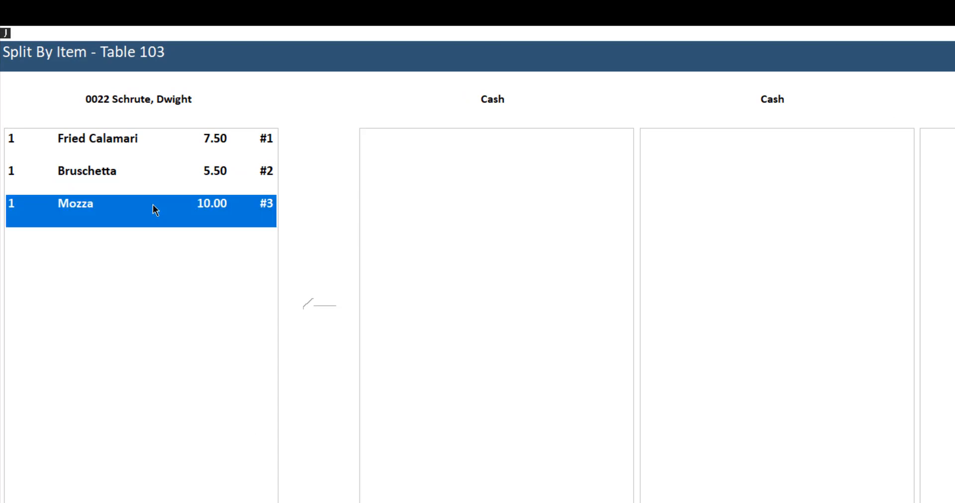
pyautogui.click(468, 175)
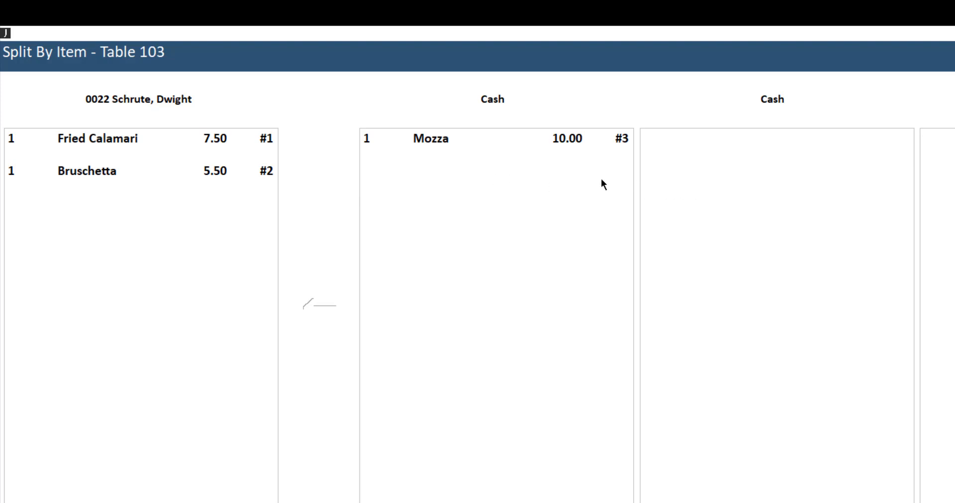
# - Assign the second chit, currently set to Cash, to another member by entering that member's number
pyautogui.click(494, 111)
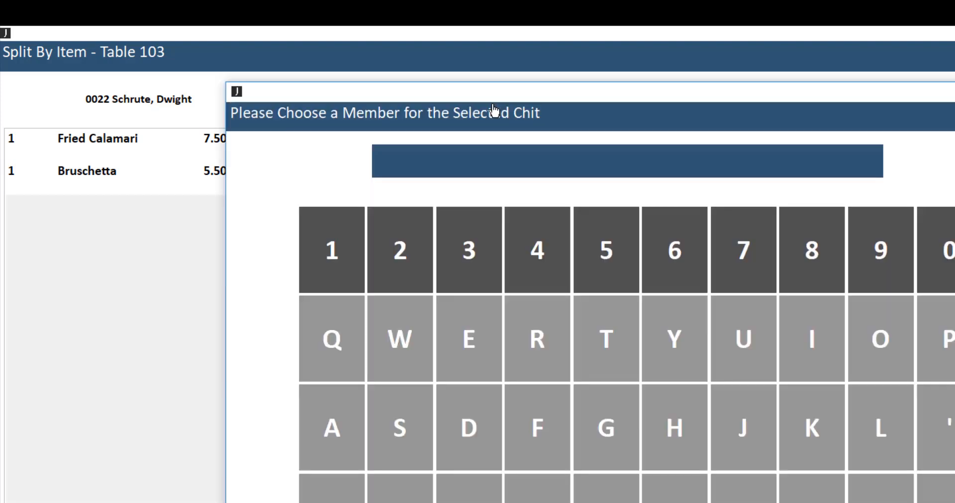
pyautogui.write('44')
pyautogui.press('Return')
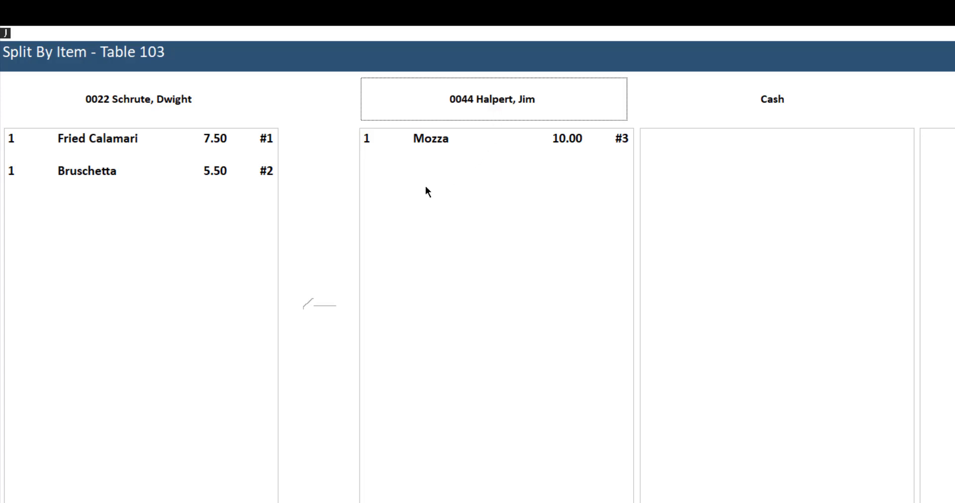
# - Move the Bruschetta to the second member's chit and complete the split without printing or closing
pyautogui.click(191, 180)
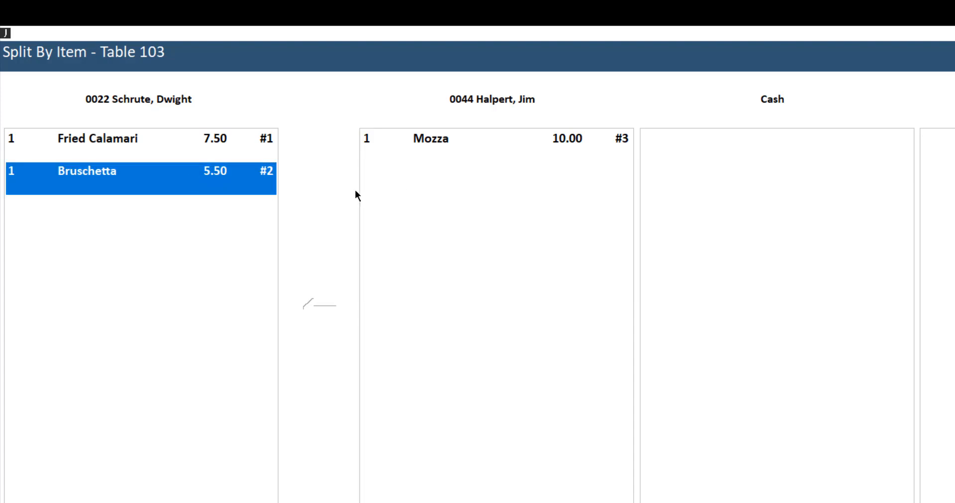
pyautogui.click(467, 191)
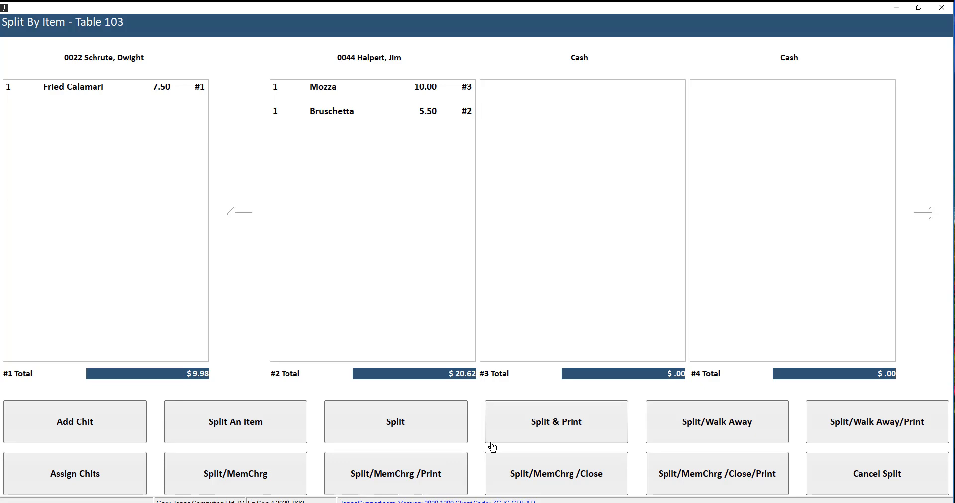
pyautogui.click(453, 434)
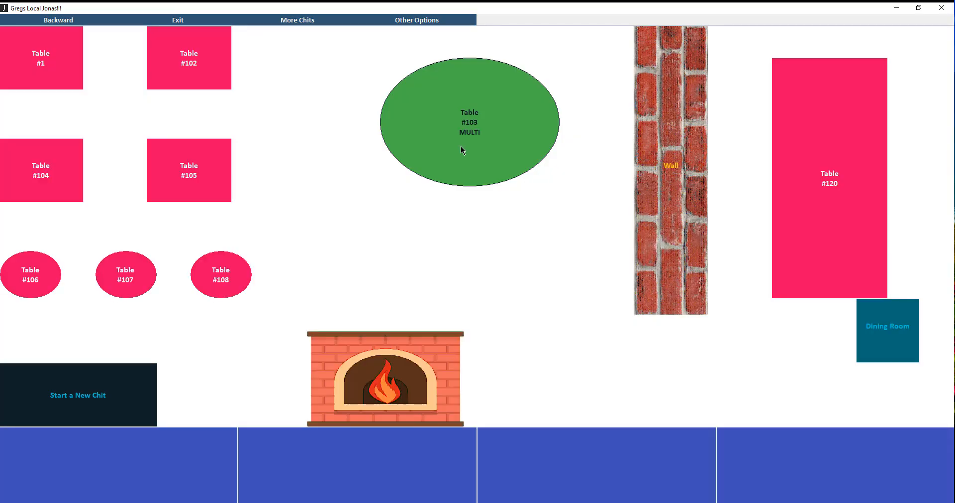
# - Bring up the split chits of table 103 and open the first member's chit
pyautogui.click(462, 128)
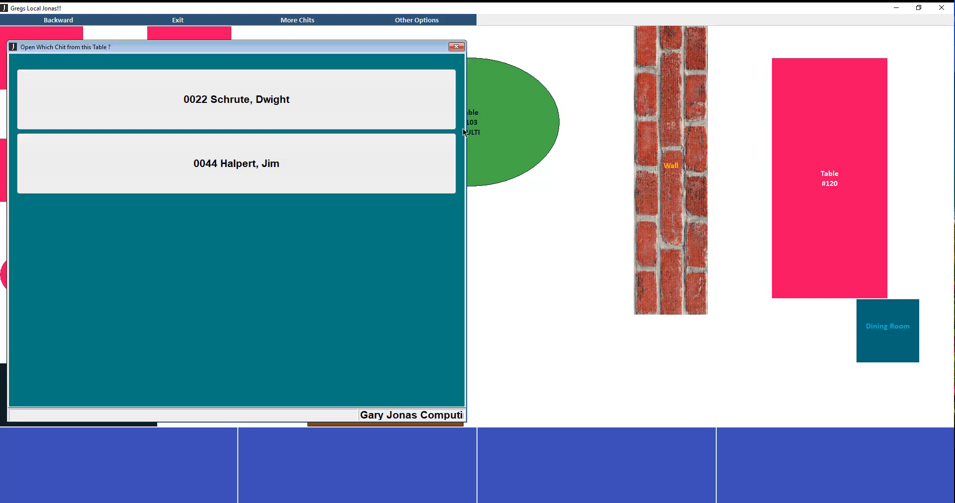
pyautogui.click(320, 115)
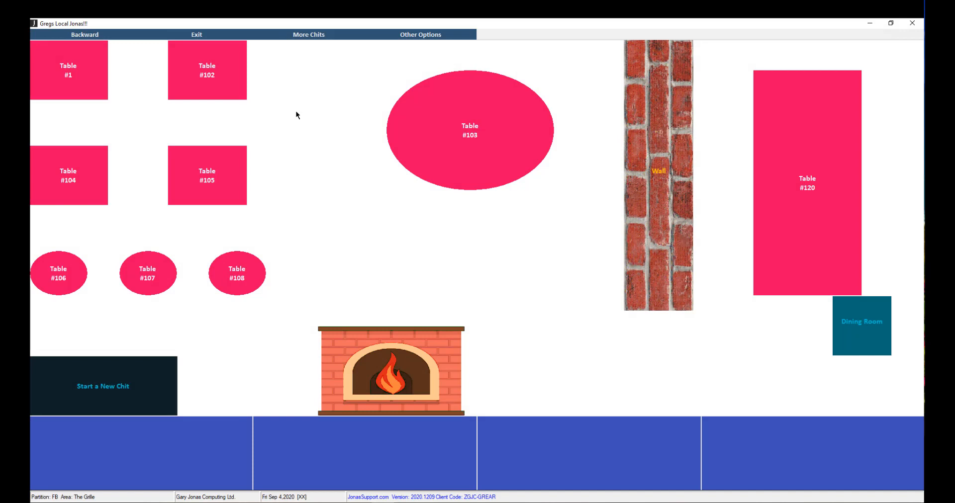
# - Start a new chit on the cleared table 103 and enter the paying member's number
pyautogui.click(433, 143)
pyautogui.write('2')
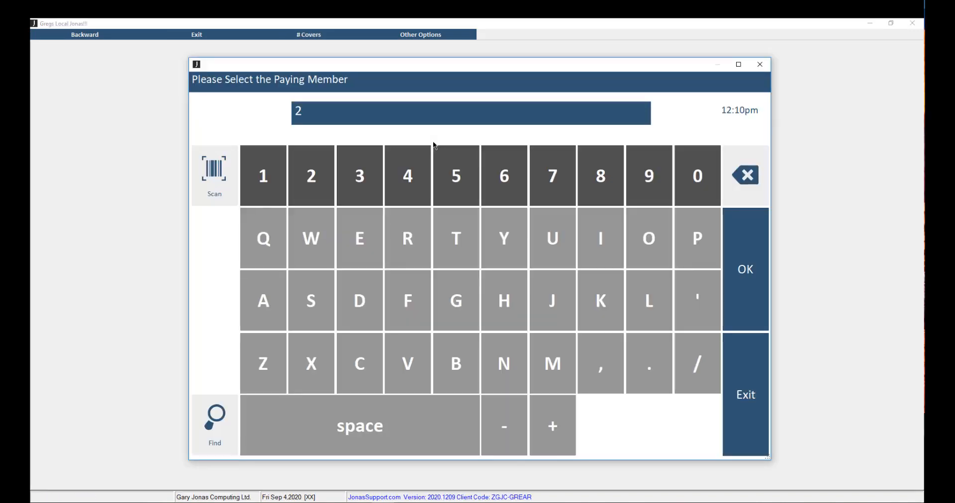
pyautogui.press('Return')
pyautogui.press('Return')
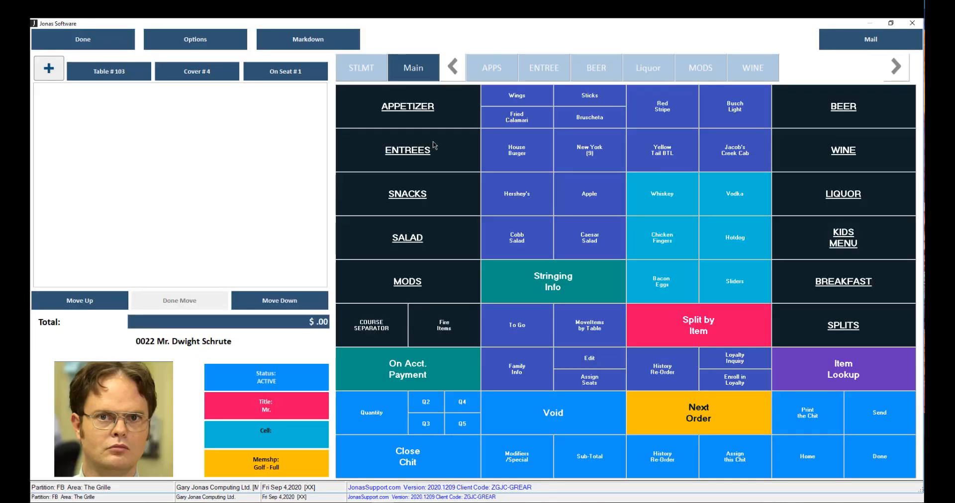
# - Add Fried Calamari, Bruschetta and a bottle of Yellow Tail Shiraz to the chit
pyautogui.click(518, 120)
pyautogui.click(575, 123)
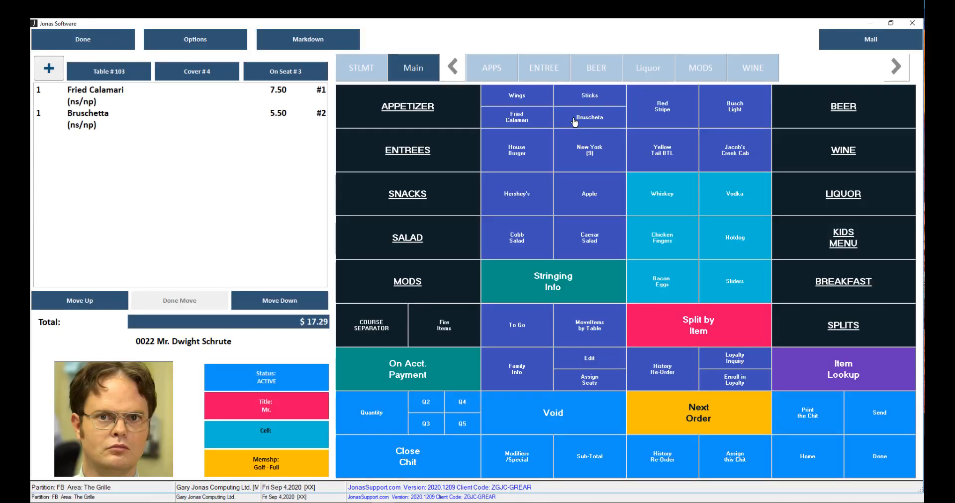
pyautogui.click(665, 153)
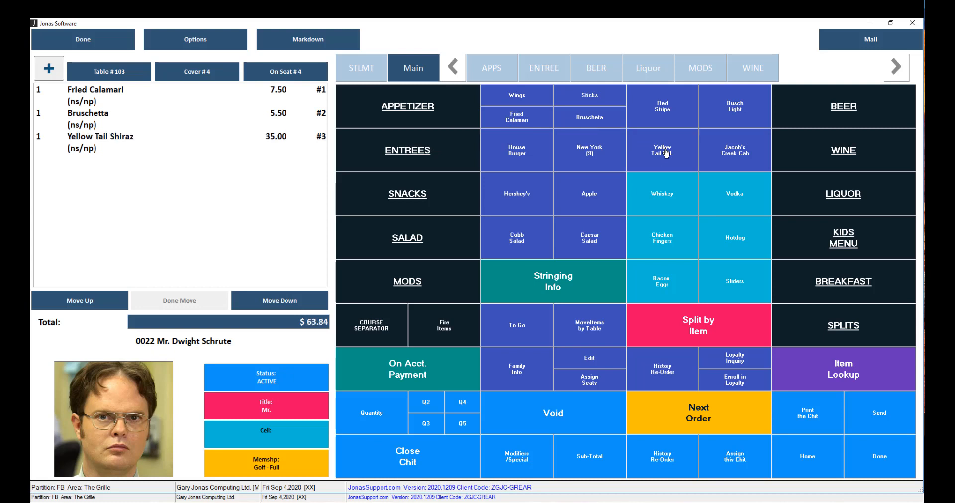
# - In the split by item of table 103, divide the Yellow Tail Shiraz equally among the first three chits
pyautogui.click(665, 334)
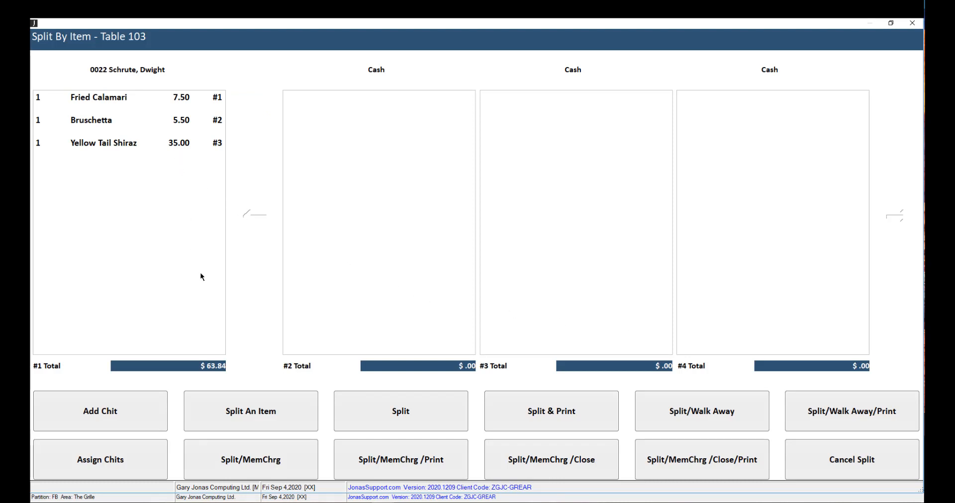
pyautogui.click(268, 421)
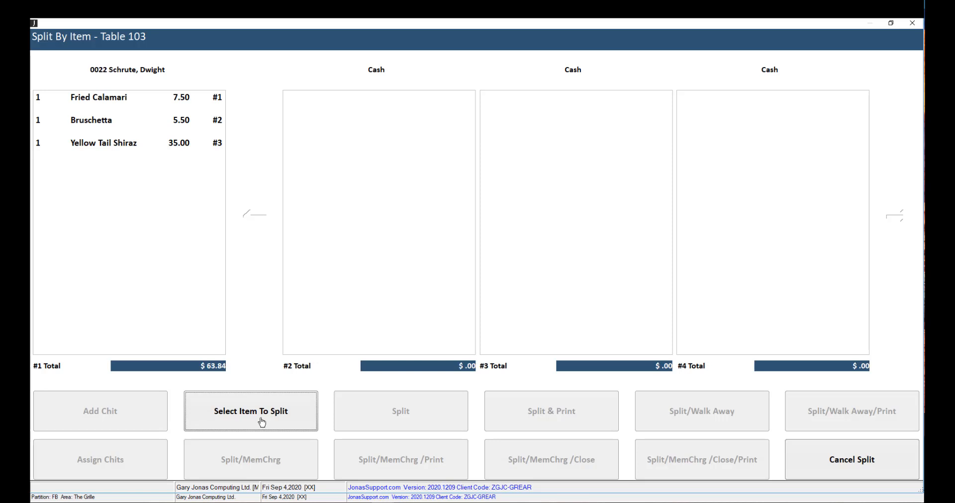
pyautogui.click(151, 144)
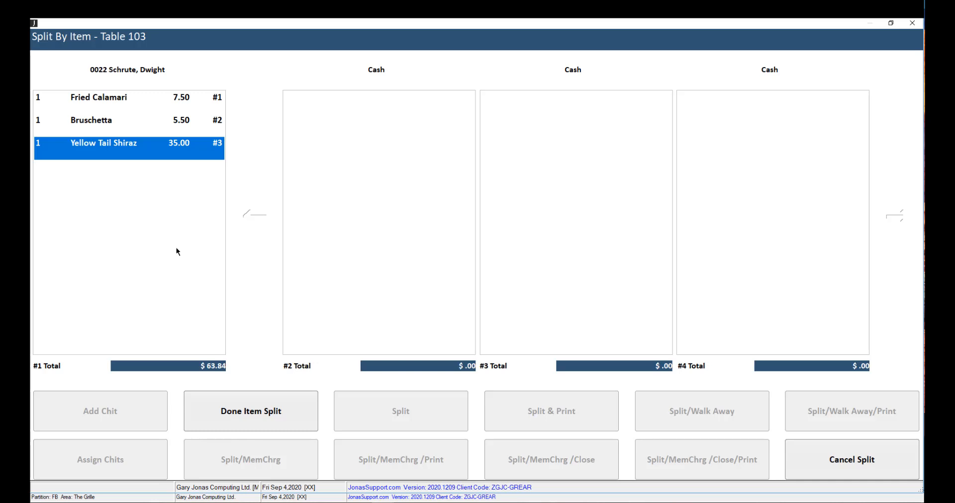
pyautogui.click(147, 209)
pyautogui.click(370, 159)
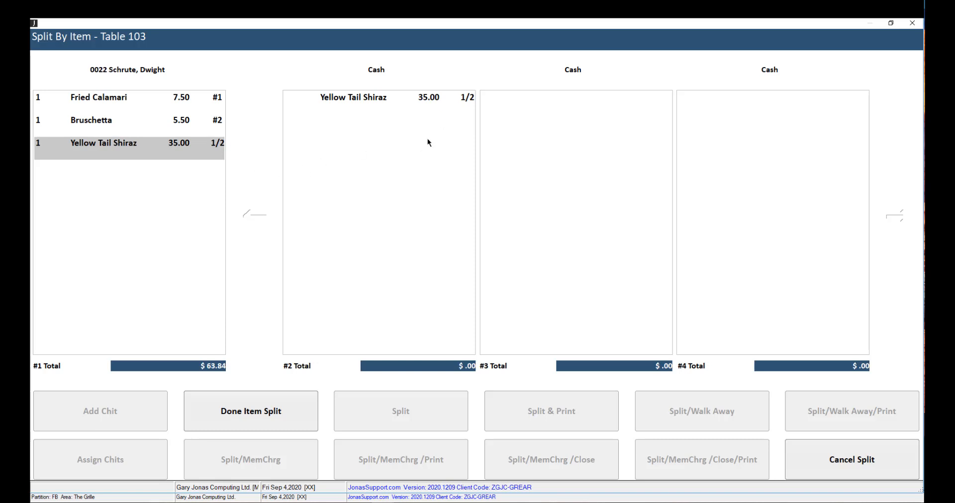
pyautogui.click(561, 154)
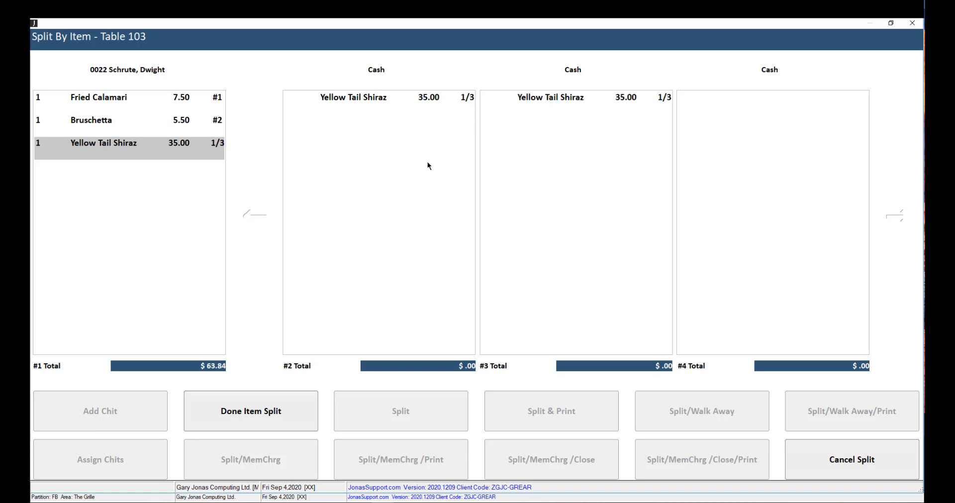
pyautogui.click(272, 416)
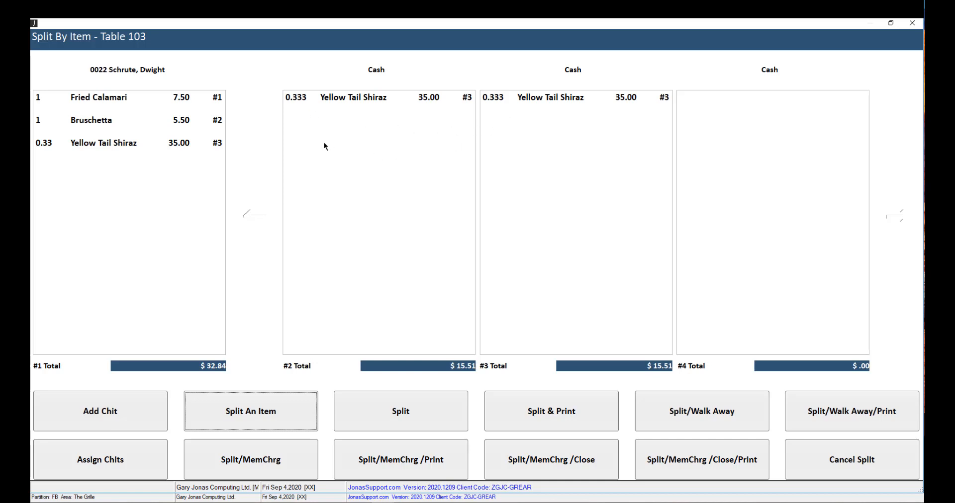
# - Assign the second chit with its Shiraz share to a member by entering the member's number
pyautogui.click(378, 77)
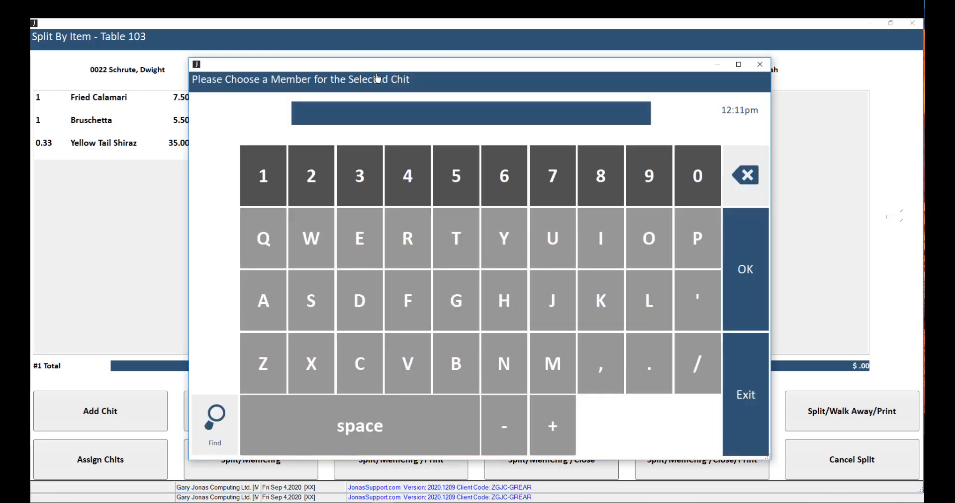
pyautogui.write('44')
pyautogui.press('Return')
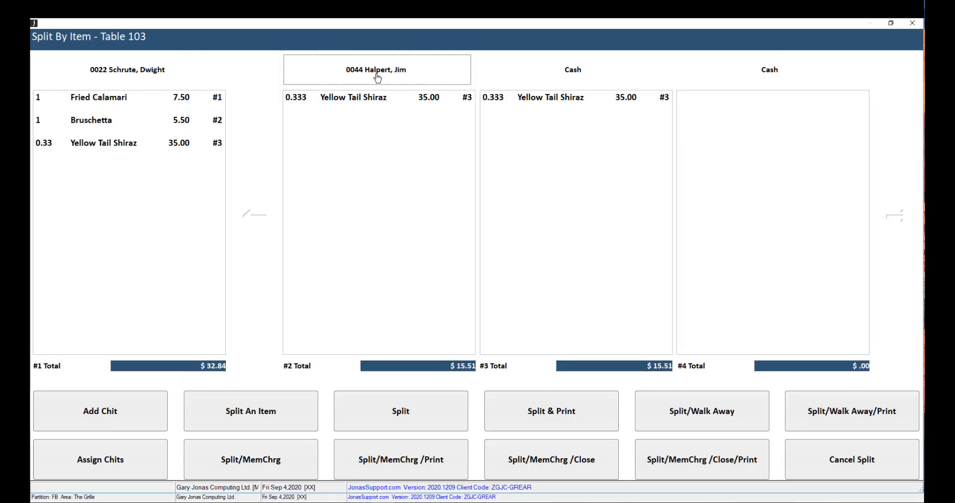
# - Assign the third chit to another member by number and complete the split without printing or closing
pyautogui.click(549, 75)
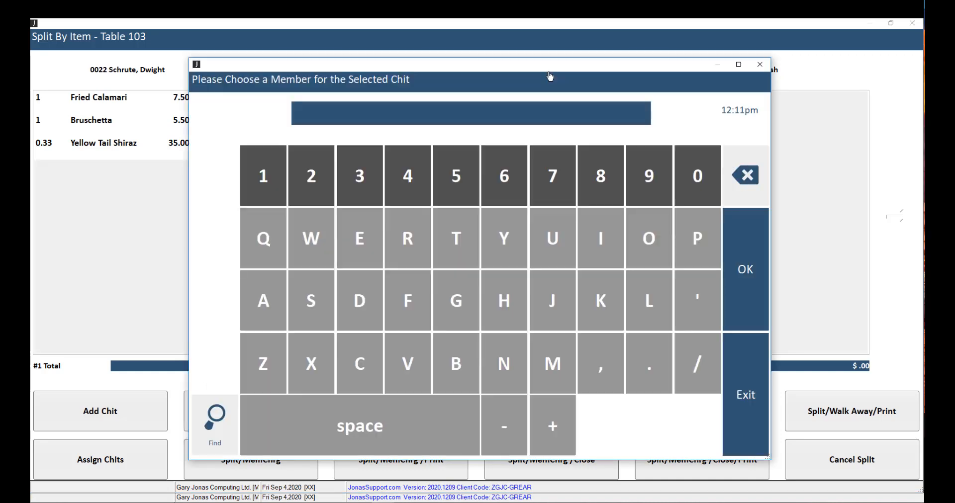
pyautogui.write('55')
pyautogui.press('Return')
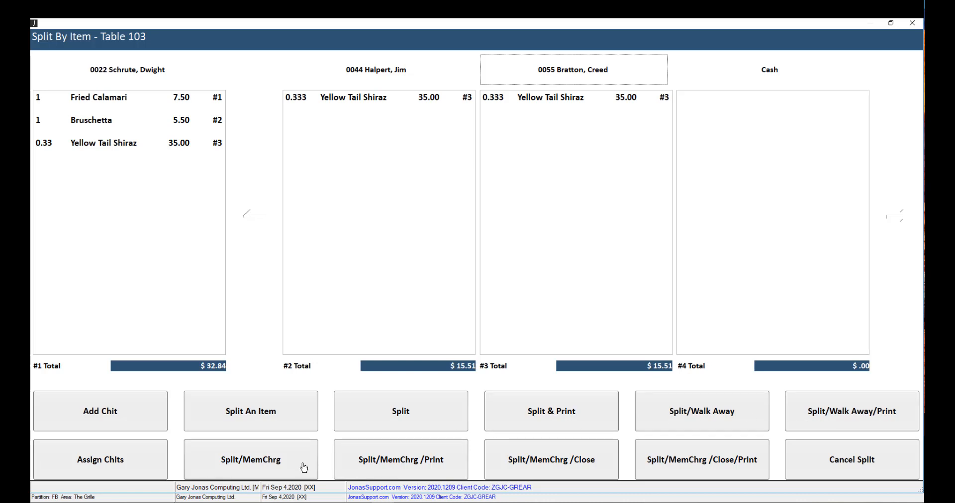
pyautogui.click(387, 417)
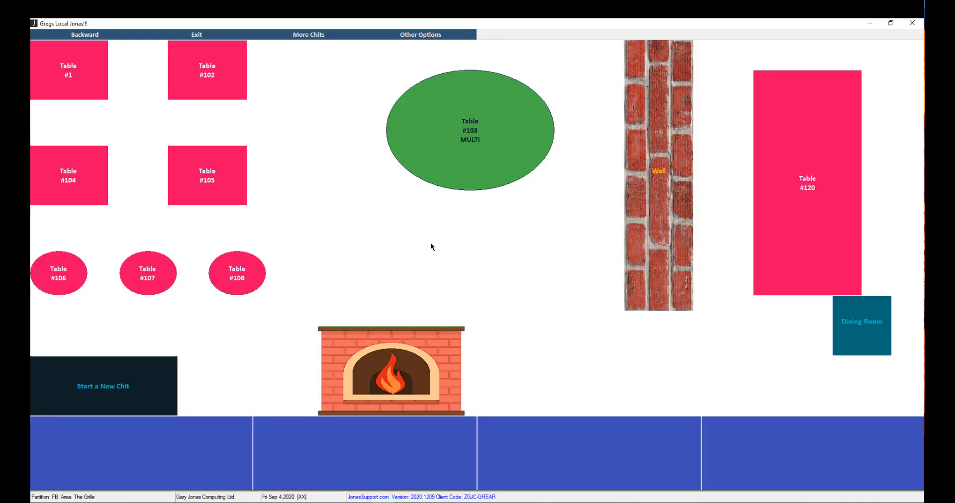
# - List the three split chits of table 103 and open the second member's chit
pyautogui.click(452, 154)
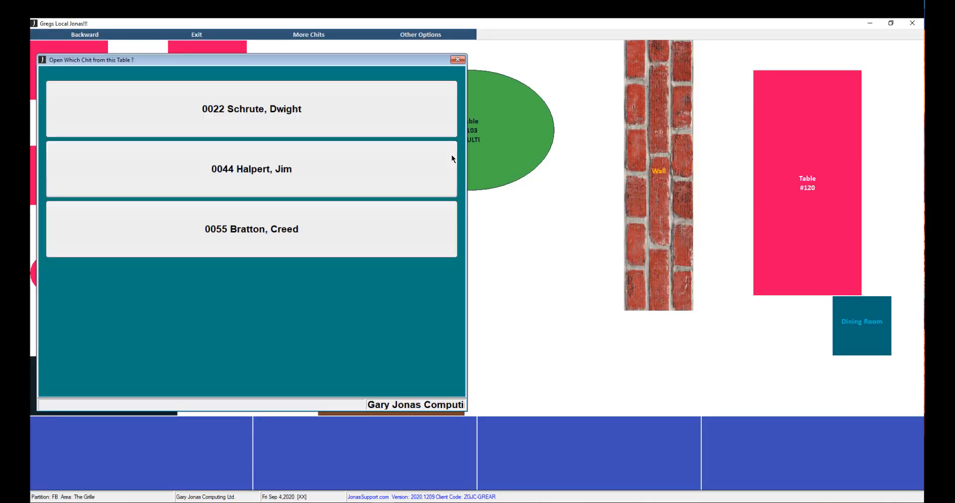
pyautogui.click(303, 175)
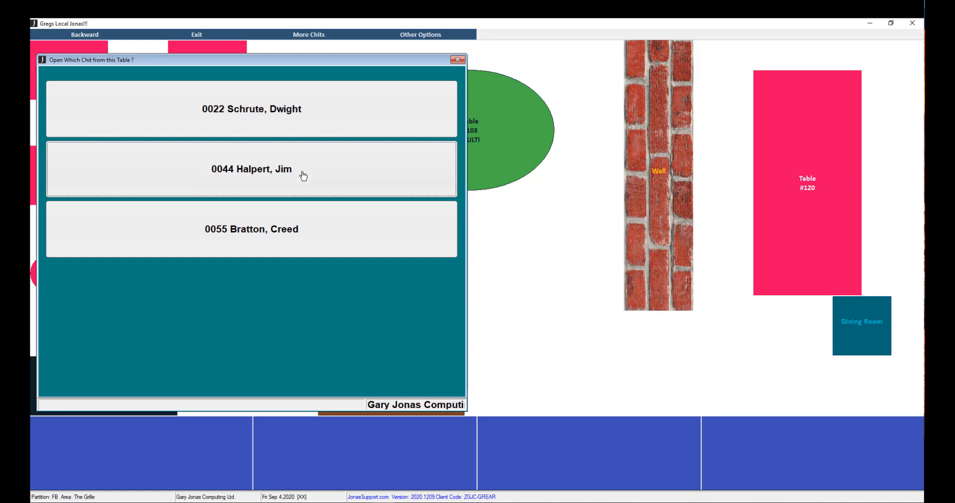